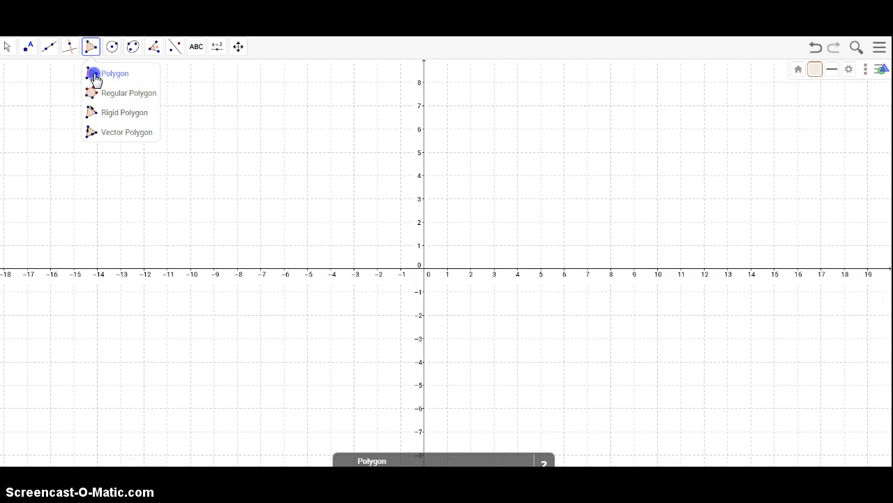
Step: Draw triangle ABC with vertices at (-14, 7), (-16, 5) and (-13, 4) using the Polygon tool
click(96, 75)
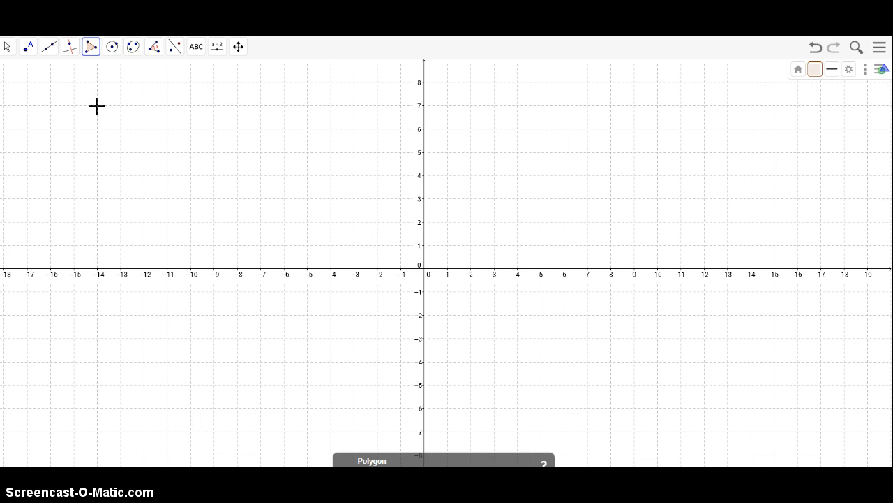
click(97, 105)
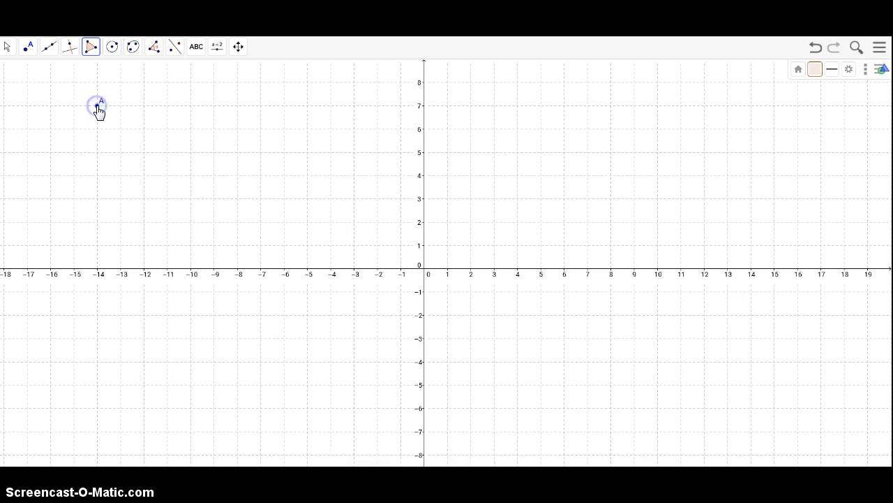
click(52, 152)
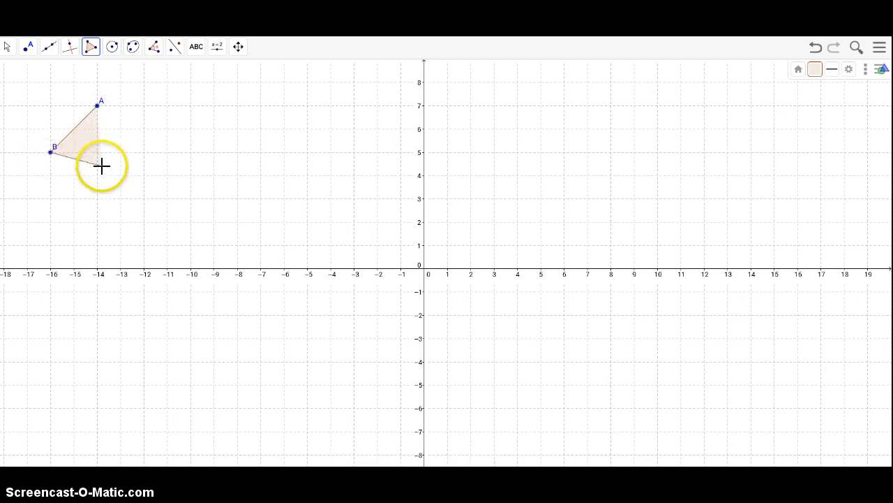
click(120, 173)
click(98, 106)
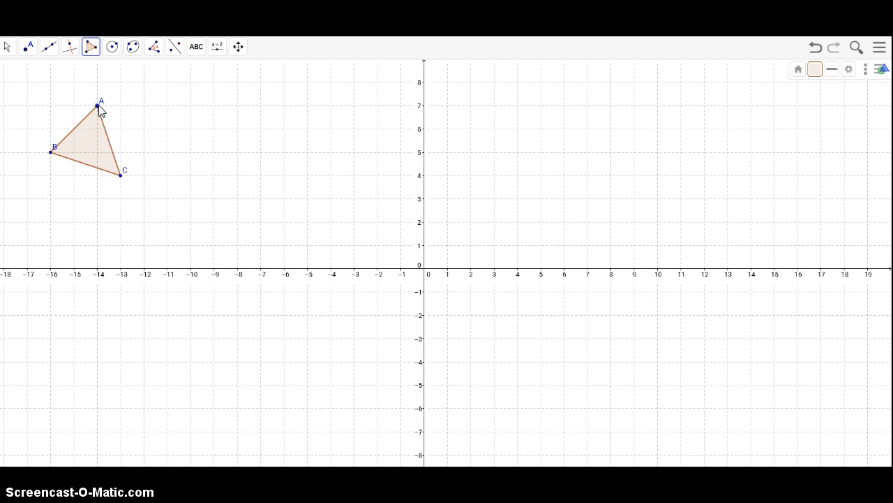
key(Escape)
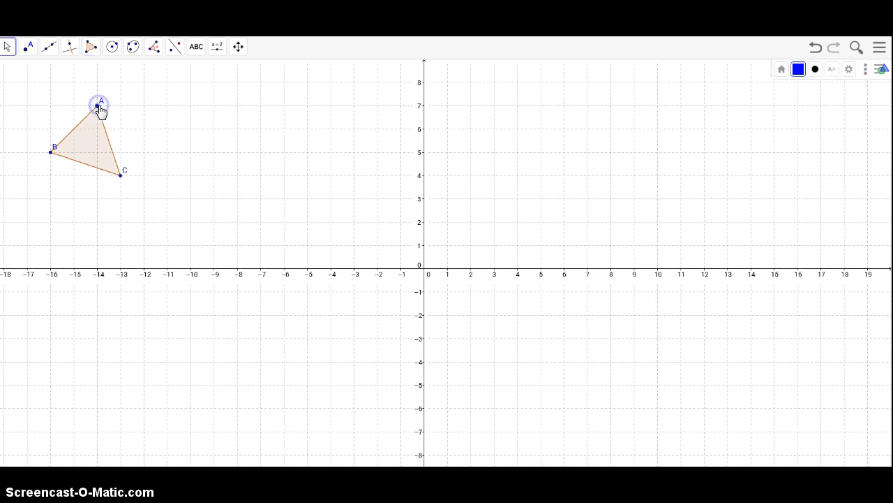
Step: Set point A's label to show its name and value
click(837, 71)
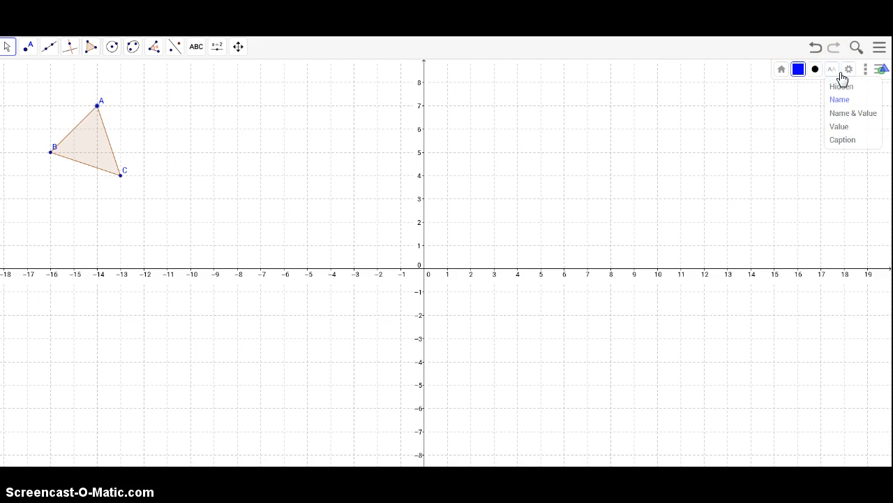
click(844, 116)
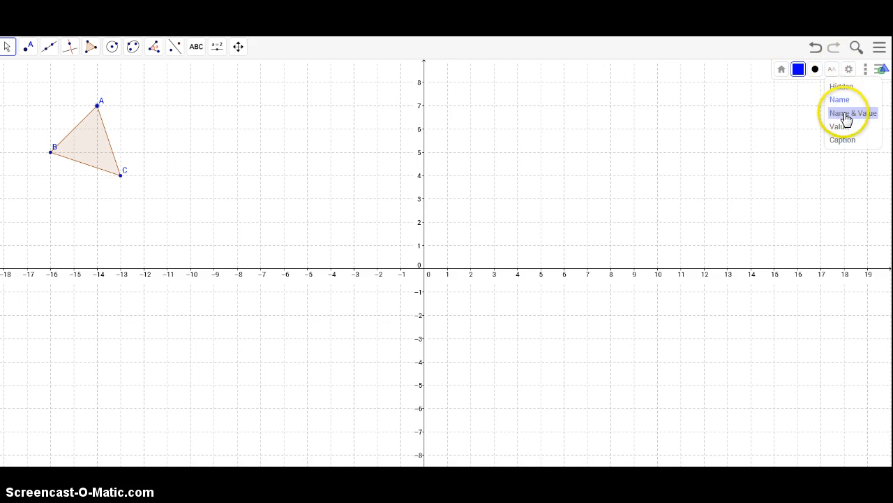
click(845, 114)
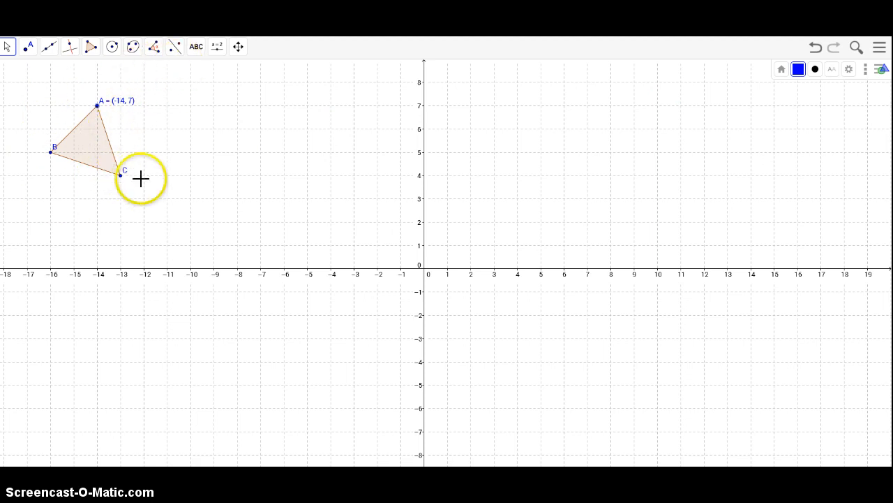
click(177, 46)
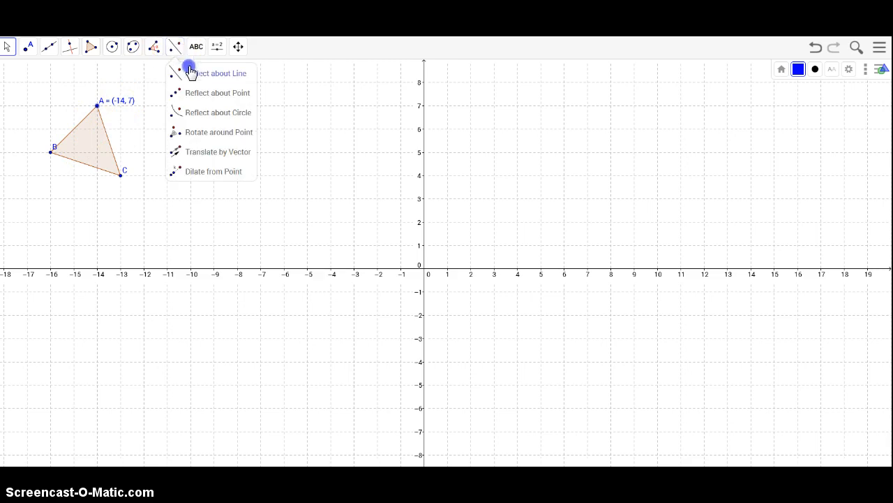
click(199, 153)
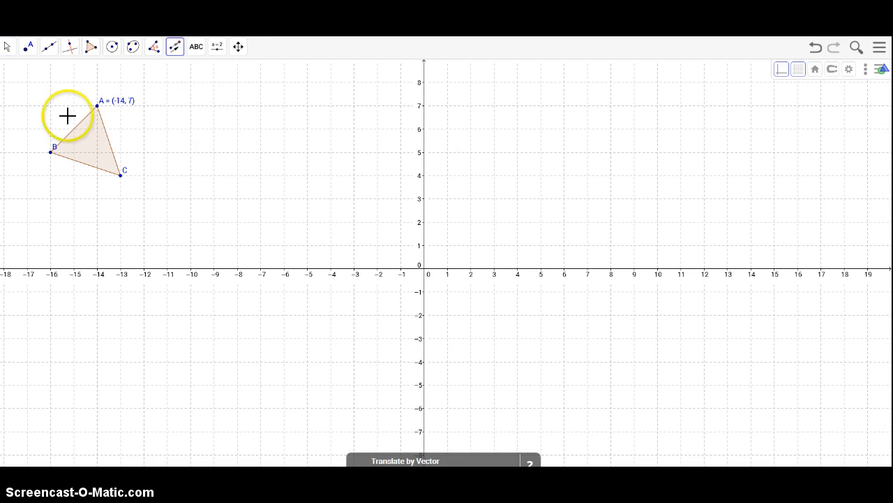
drag(36, 71, 147, 207)
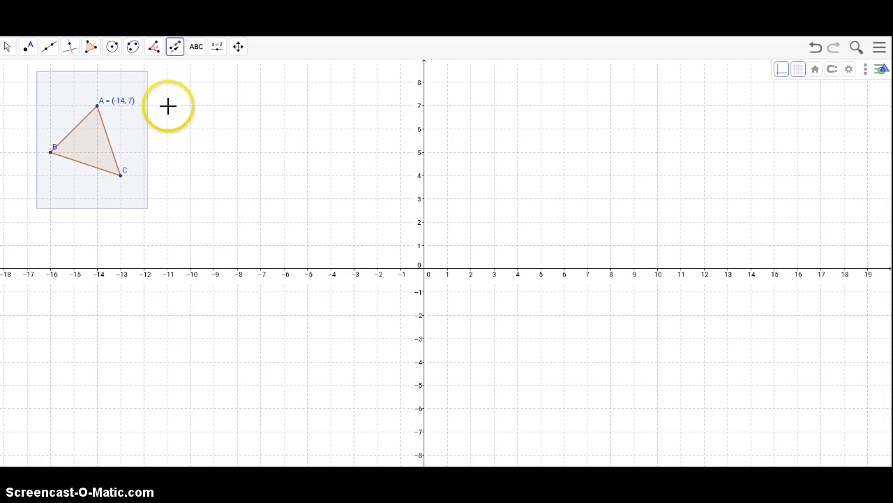
drag(167, 105, 175, 106)
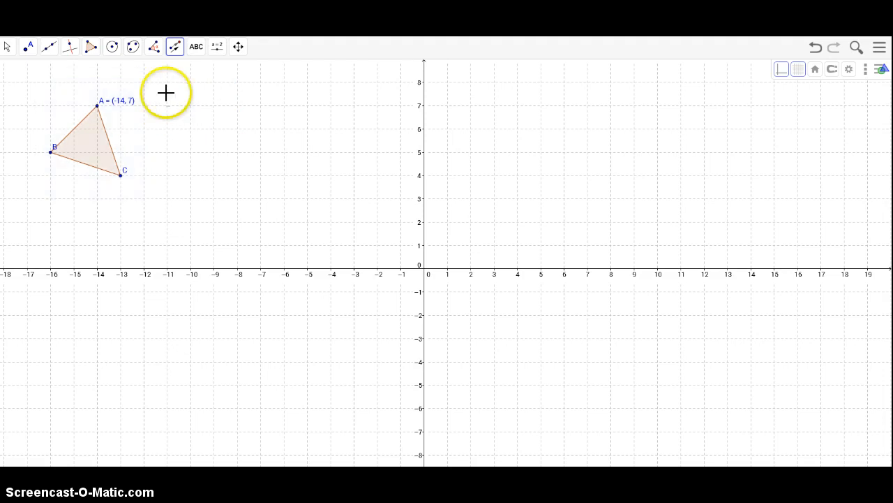
Step: Translate triangle ABC by a vector drawn from (-10, 7) to (-7, 3)
click(174, 47)
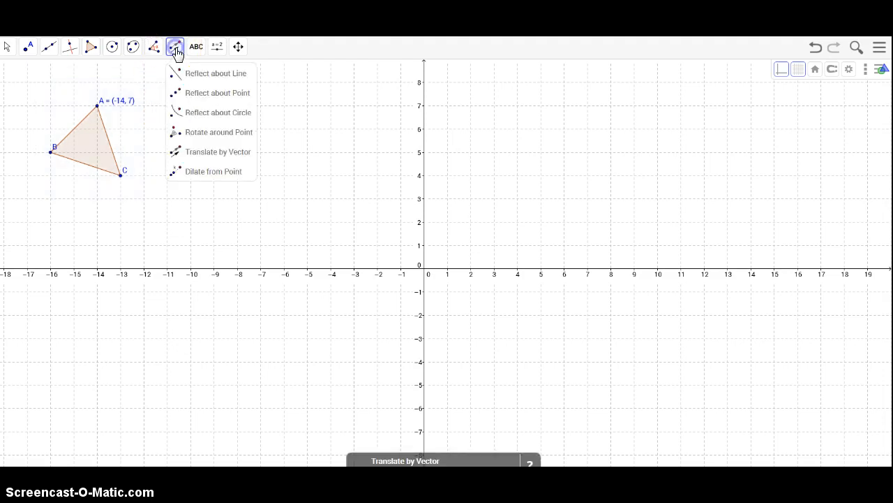
click(183, 152)
drag(32, 78, 167, 196)
right_click(191, 105)
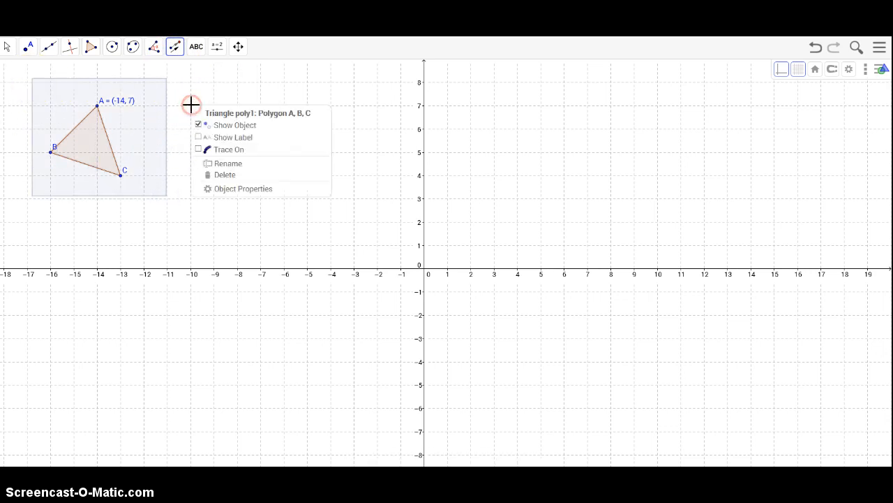
click(189, 106)
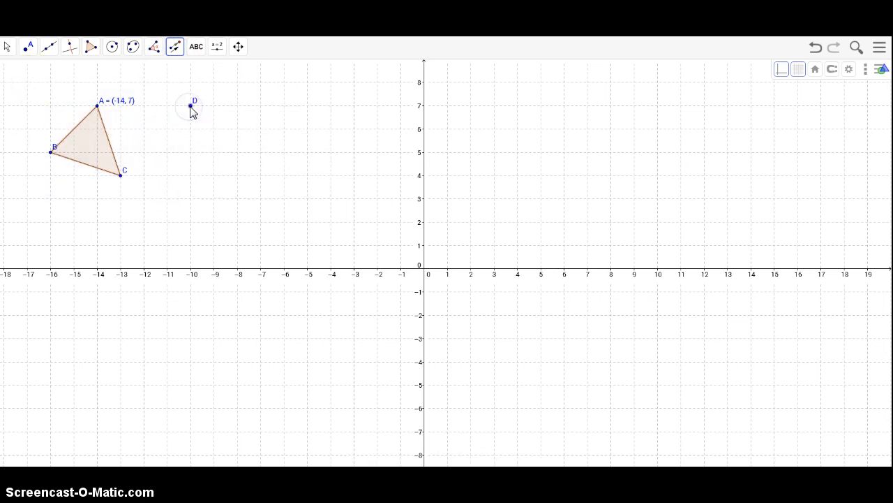
right_click(190, 106)
click(203, 183)
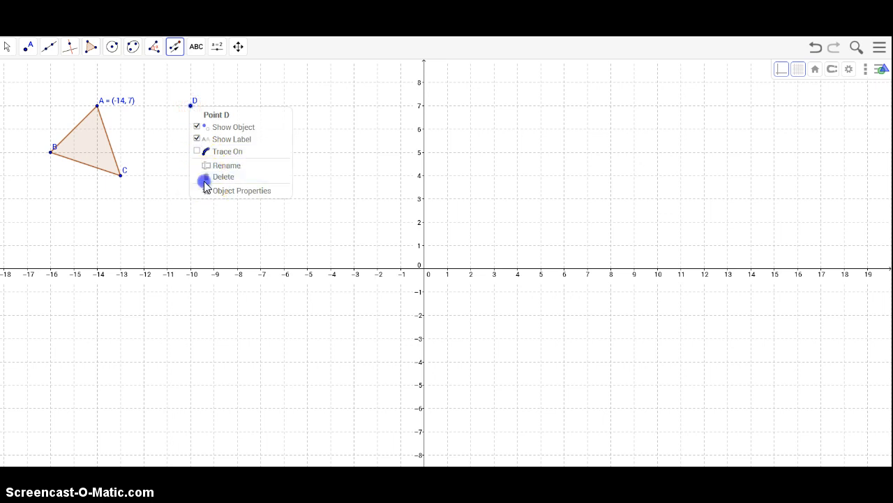
click(187, 109)
drag(189, 110, 261, 199)
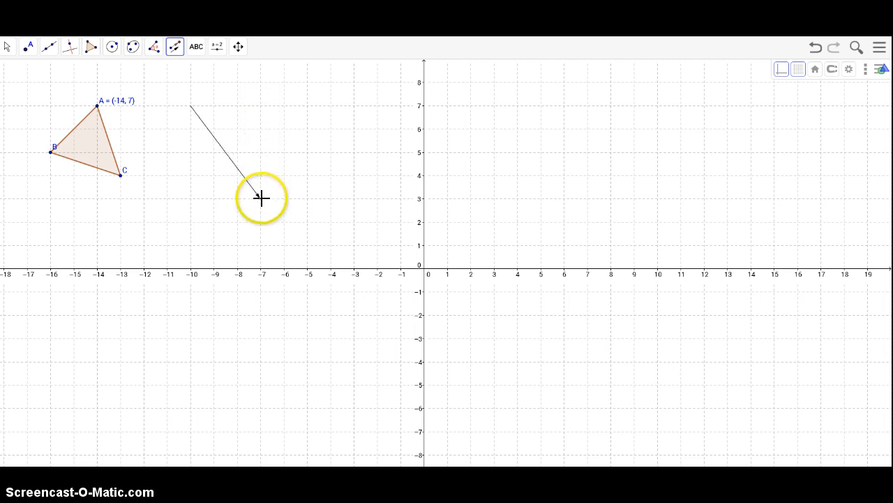
click(262, 198)
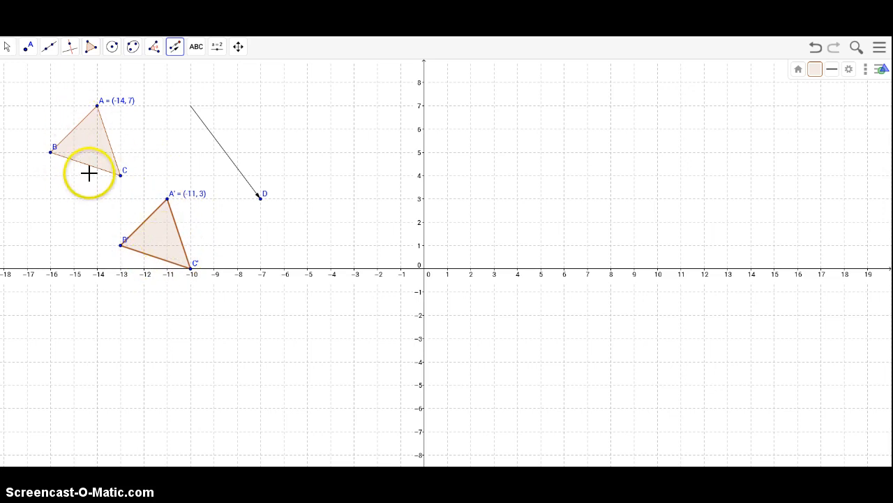
Step: Draw parallelogram EFGH with vertices at (-3, 8), (-1, 8), (-2, 7) and (-5, 7)
click(90, 54)
click(87, 70)
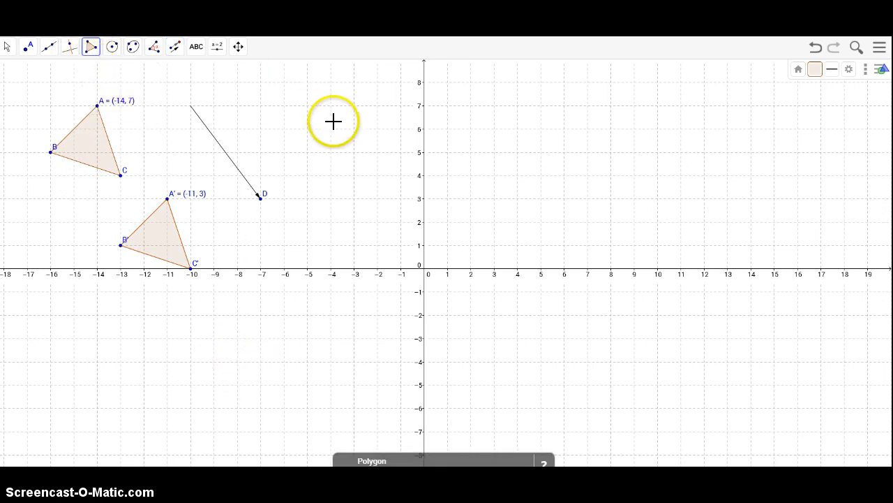
click(354, 82)
click(400, 83)
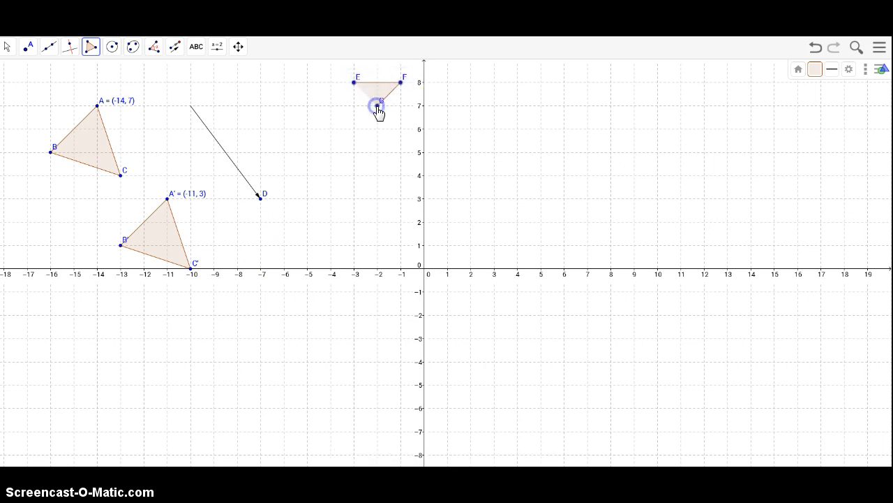
click(307, 105)
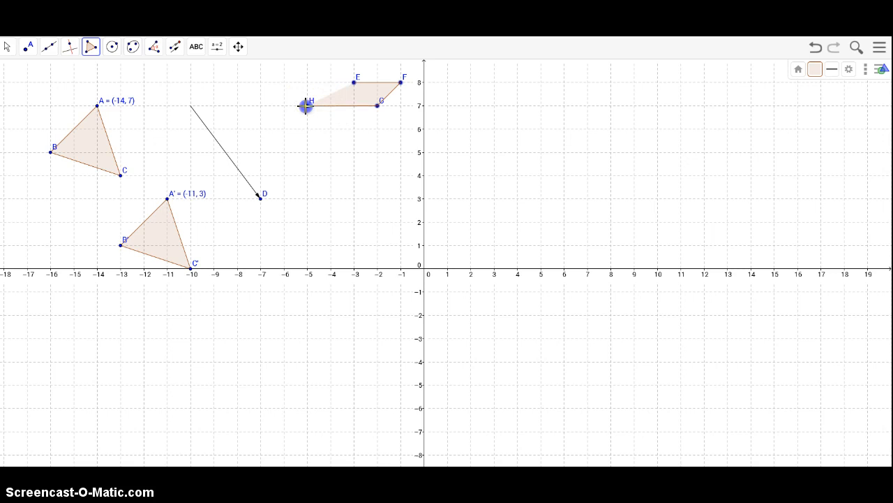
click(354, 83)
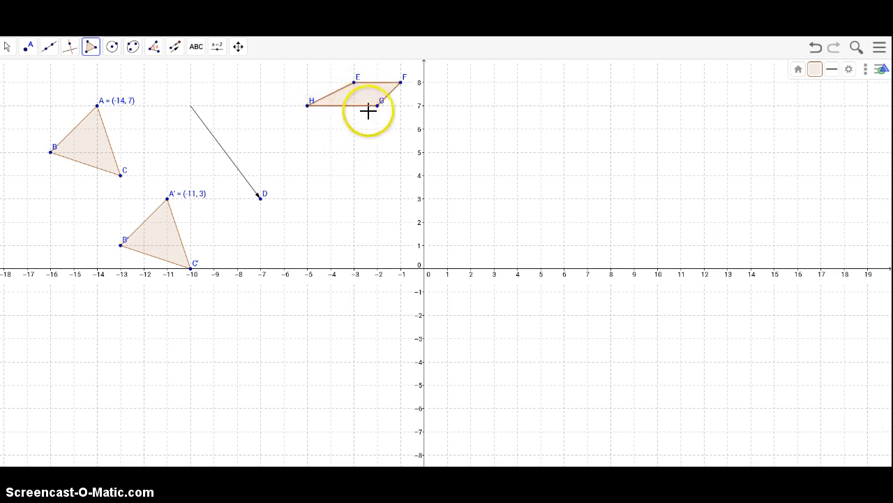
Step: Set point F's label to show its name and value
key(Escape)
click(400, 83)
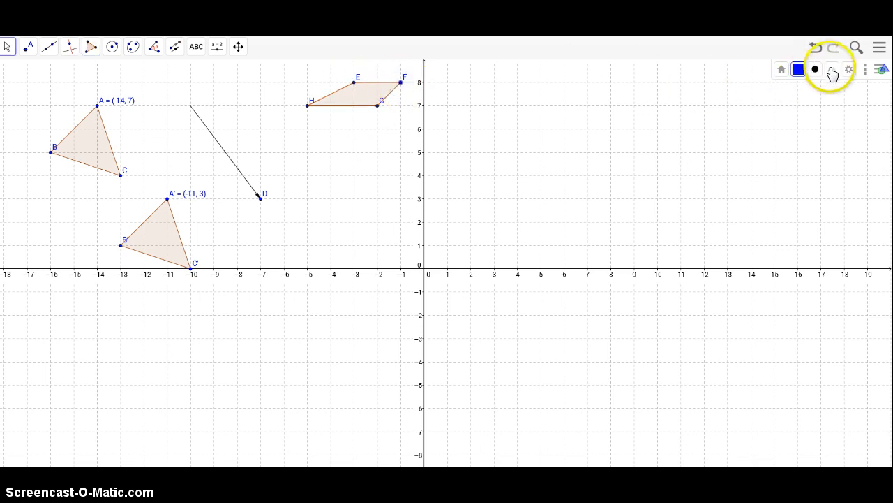
click(833, 70)
click(846, 112)
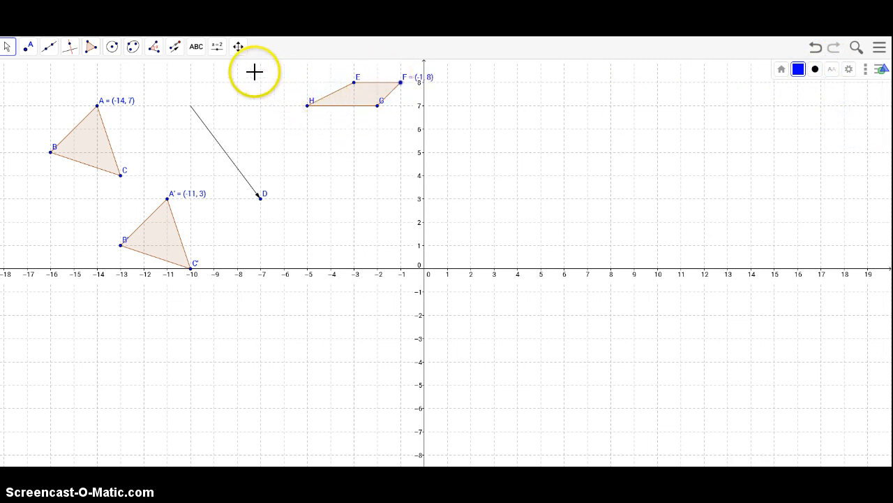
Step: Translate parallelogram EFGH by a vector drawn from (2, 8) to (1, 3)
click(176, 55)
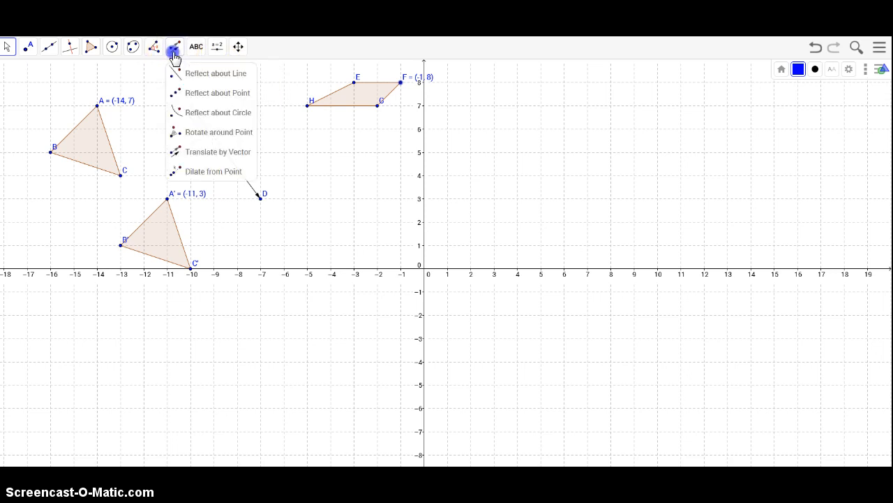
mouse_move(208, 62)
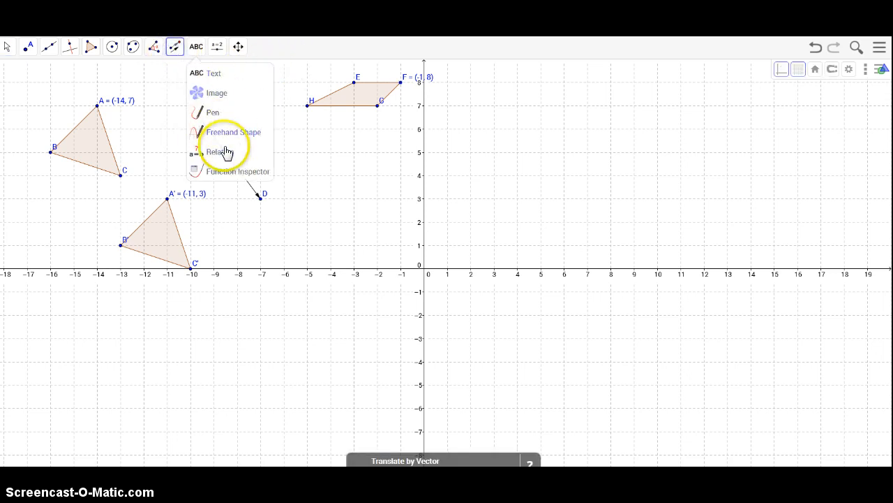
mouse_move(179, 52)
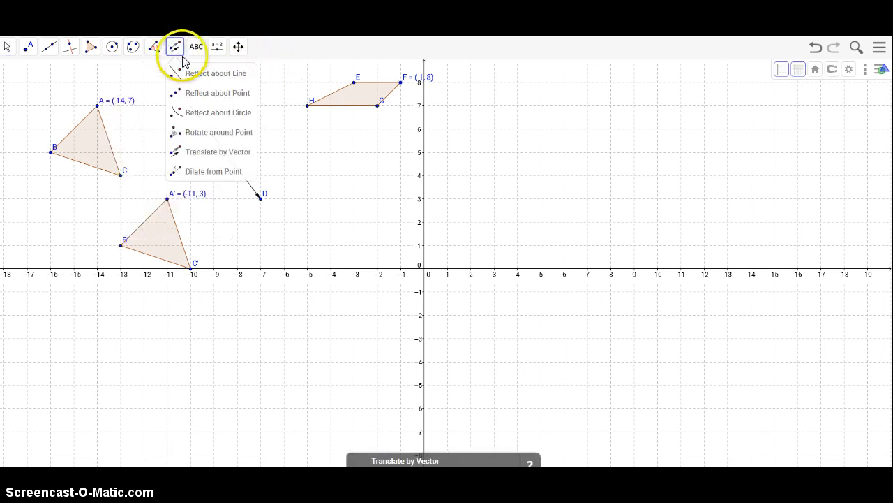
click(198, 152)
drag(273, 63, 451, 130)
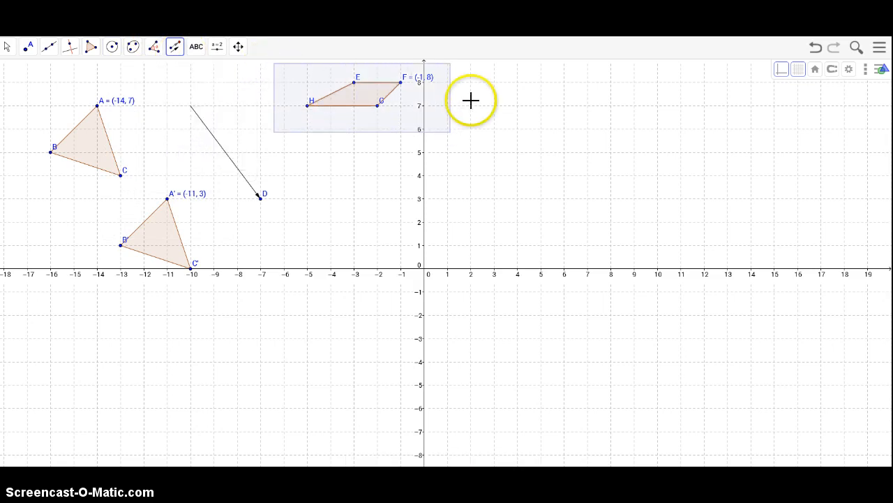
right_click(472, 80)
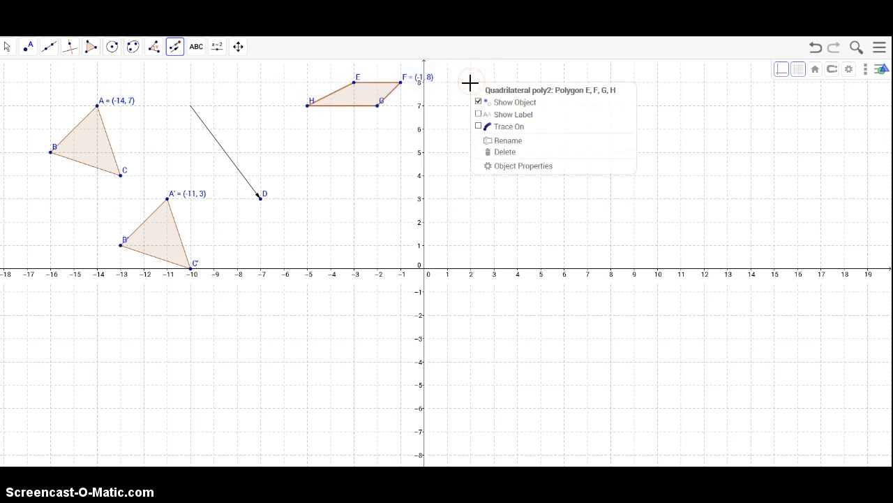
click(471, 84)
right_click(470, 83)
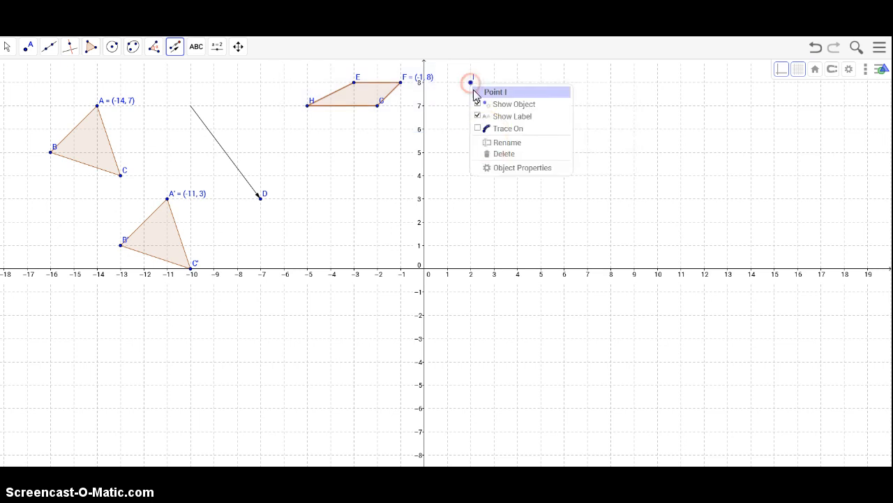
click(485, 152)
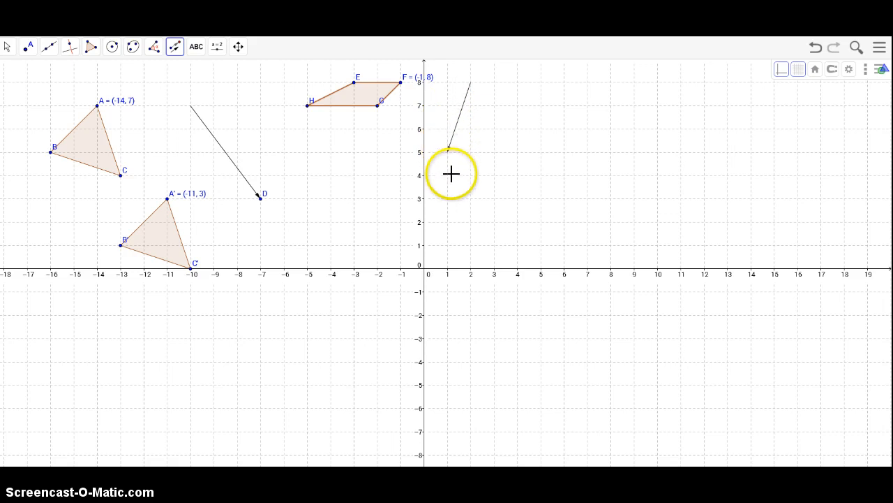
click(447, 199)
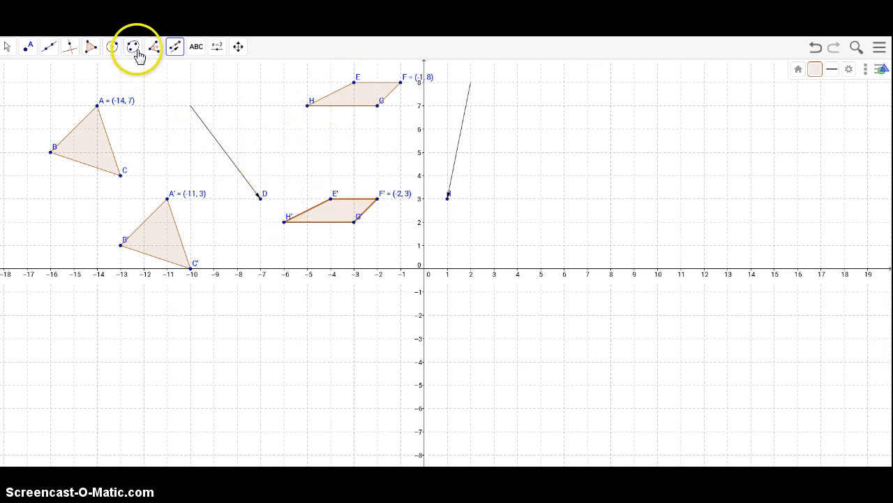
Step: Draw triangle JKL with vertices at (-5, -3), (-5, -5) and (-2, -4)
click(87, 49)
click(98, 74)
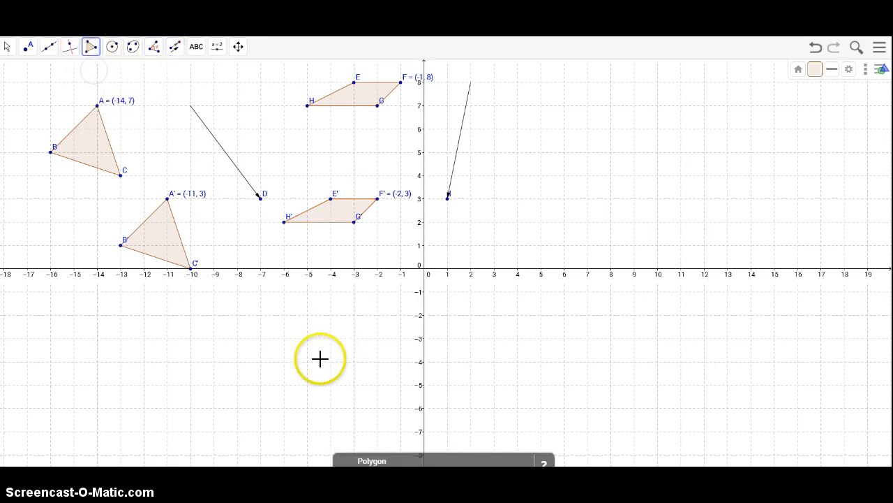
click(308, 340)
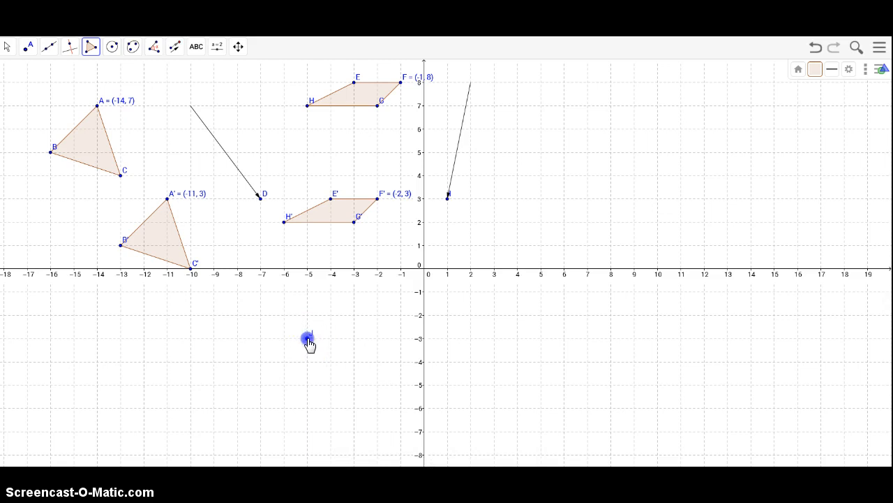
click(308, 385)
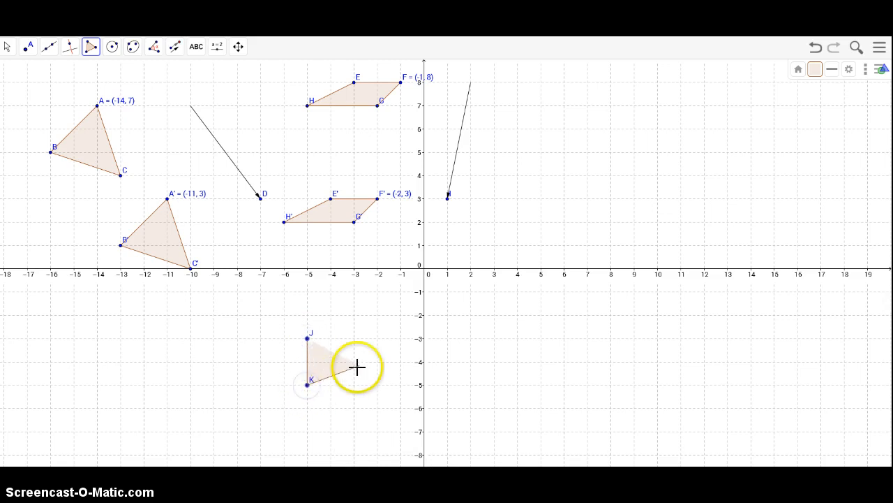
click(307, 339)
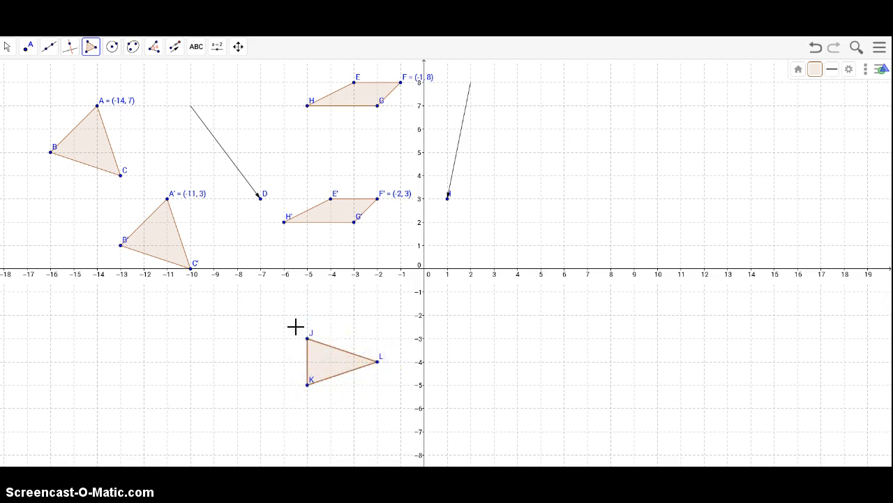
Step: Colour triangle JKL blue
click(815, 70)
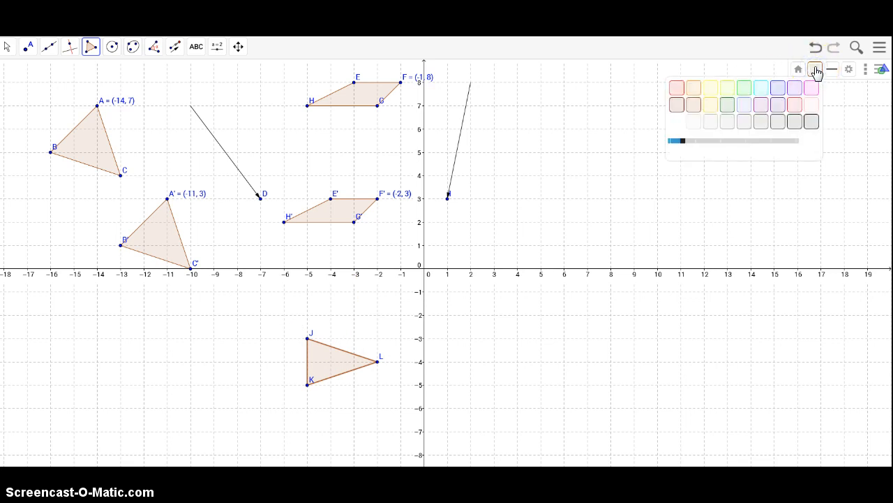
click(783, 91)
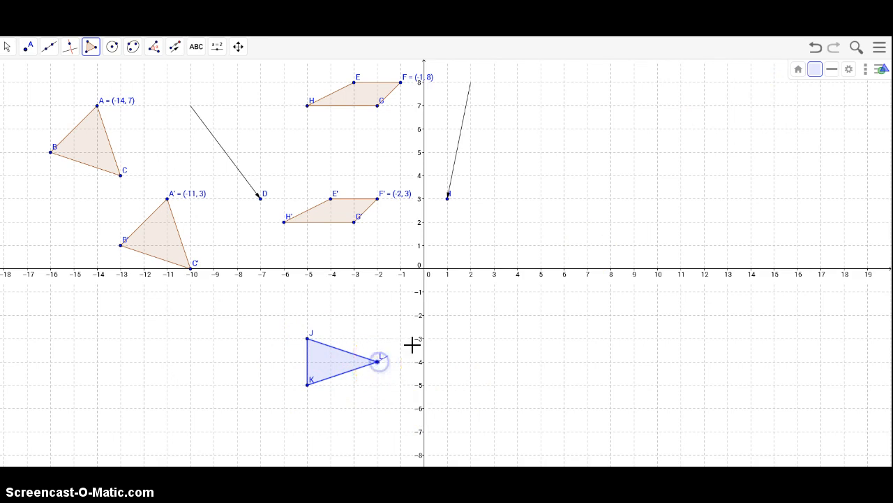
key(Escape)
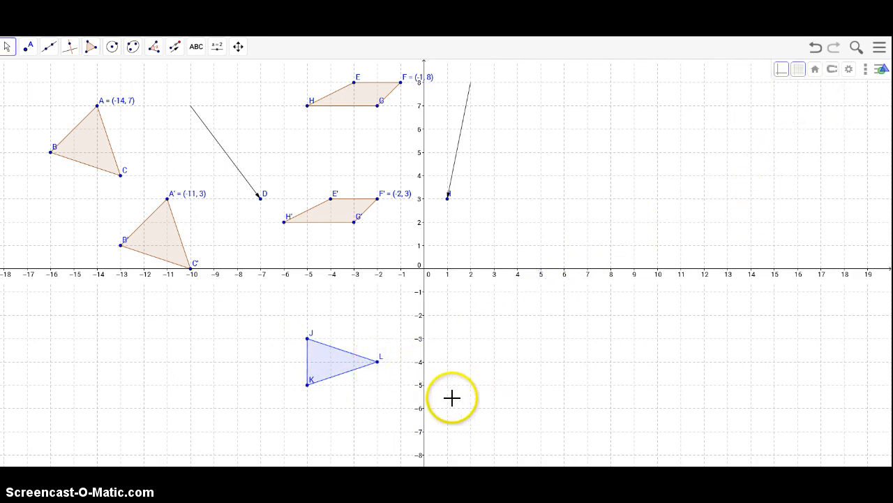
Step: Set the labels of points L and J to show name and value
click(377, 361)
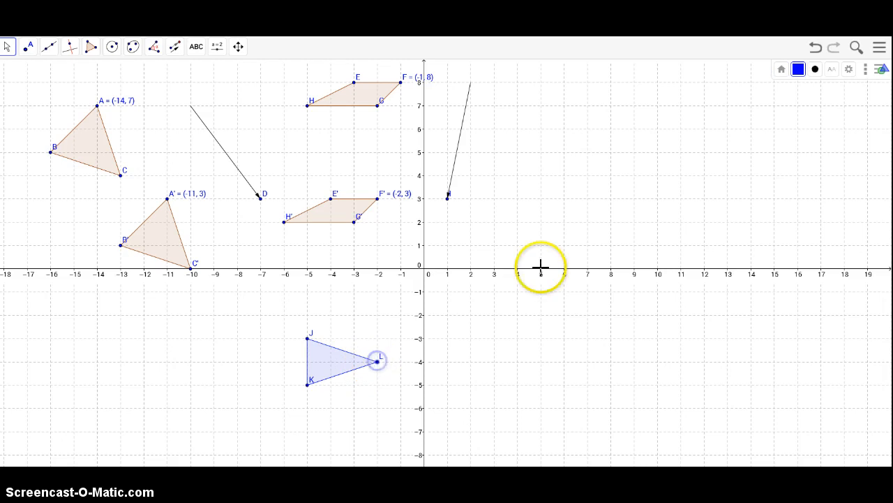
click(831, 69)
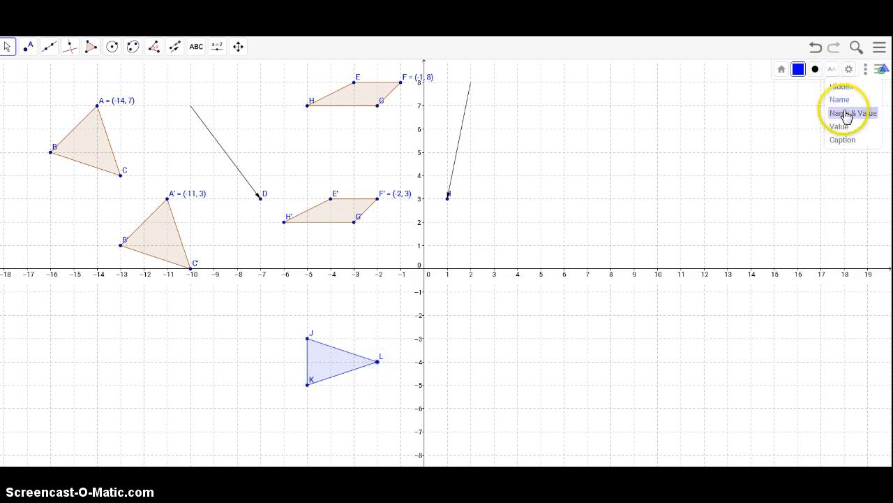
click(846, 113)
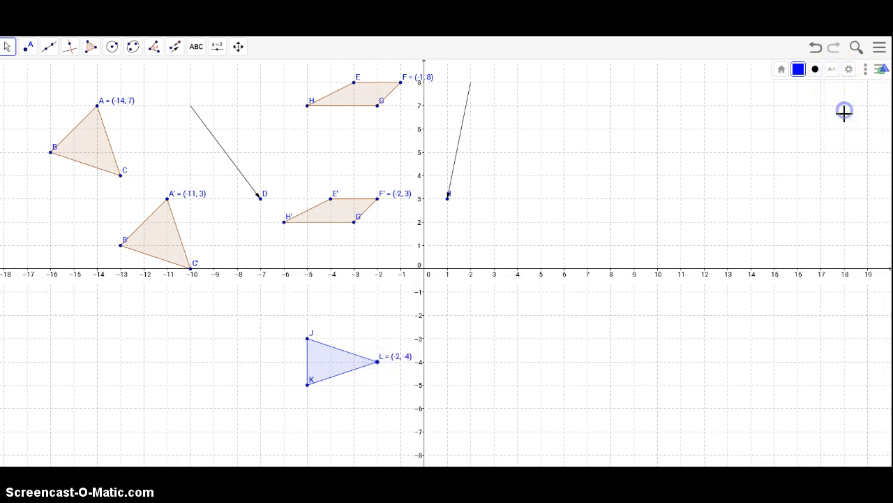
click(308, 340)
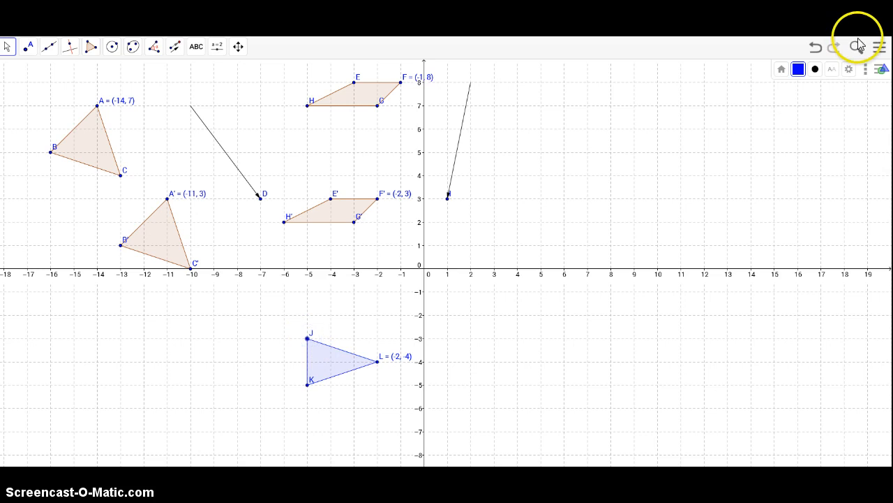
click(827, 73)
click(847, 115)
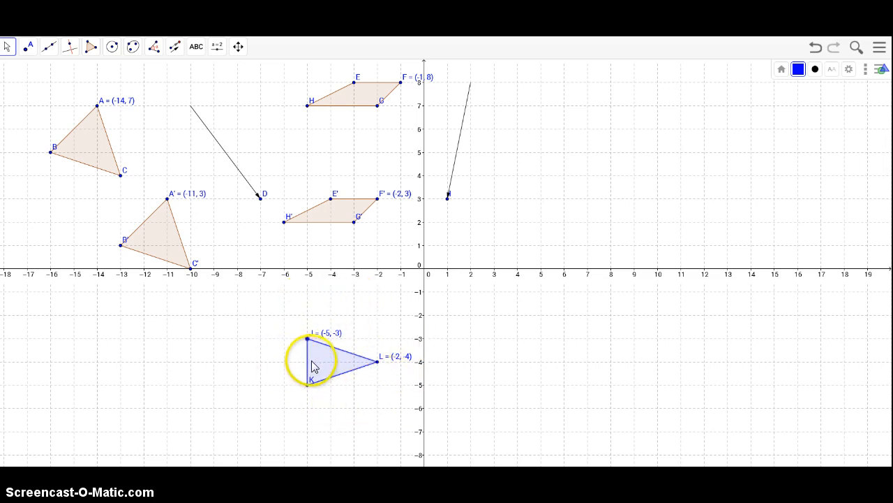
Step: Reflect triangle JKL about the y-axis using the Reflect about Line tool
click(176, 49)
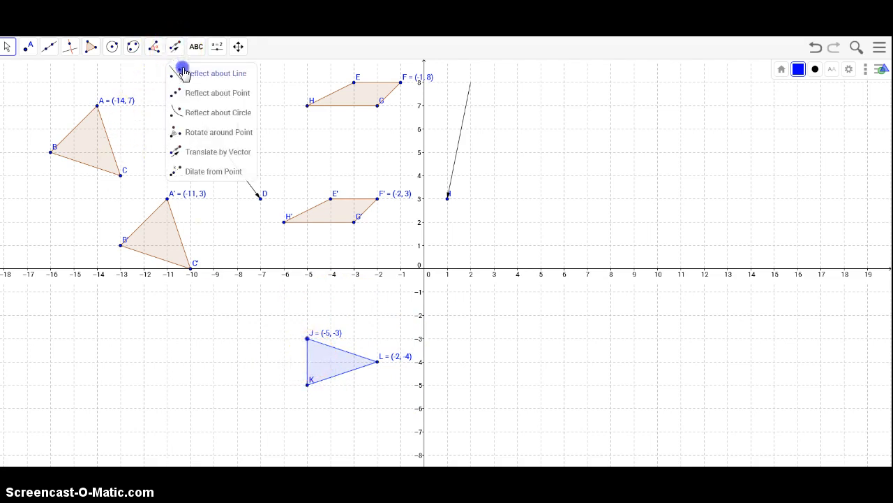
click(183, 72)
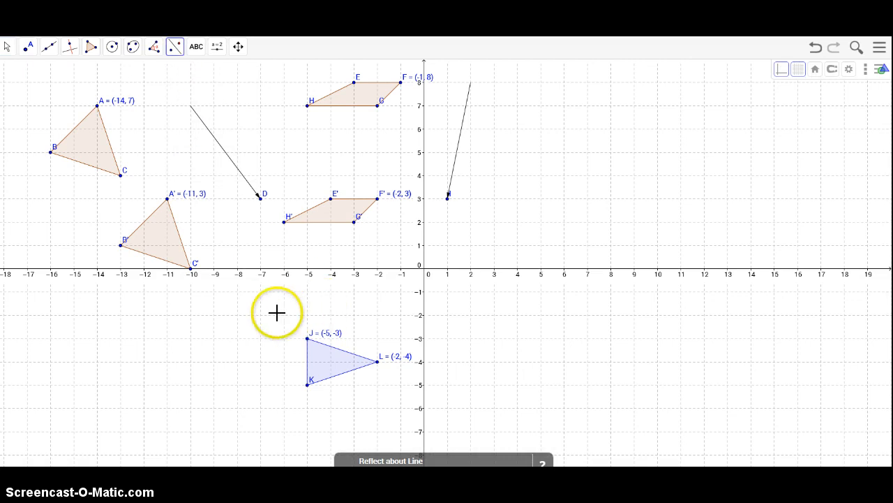
drag(276, 302, 424, 418)
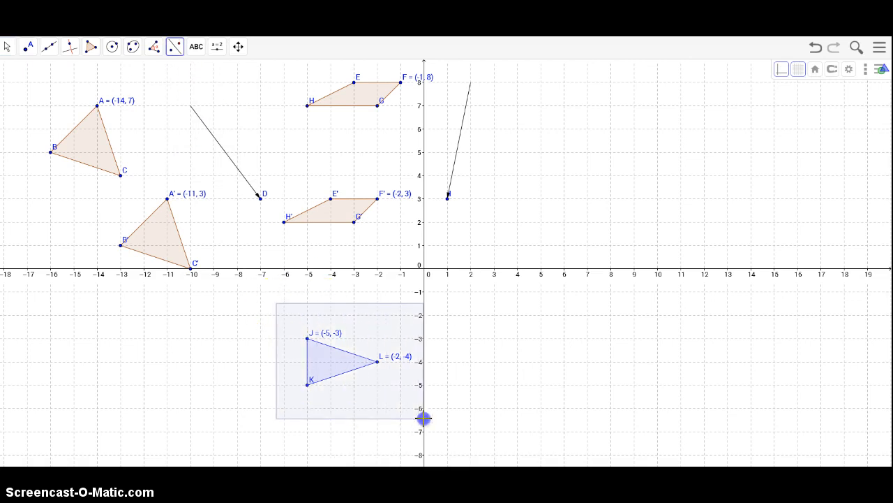
click(423, 257)
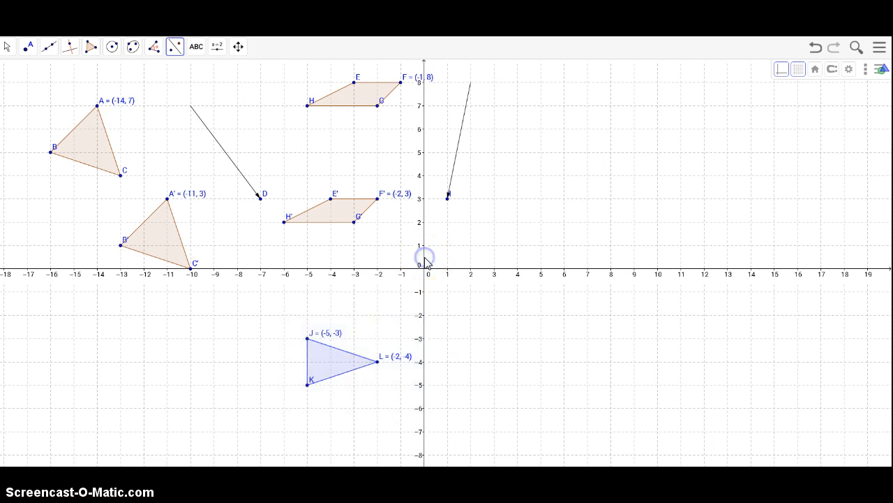
drag(284, 299, 420, 417)
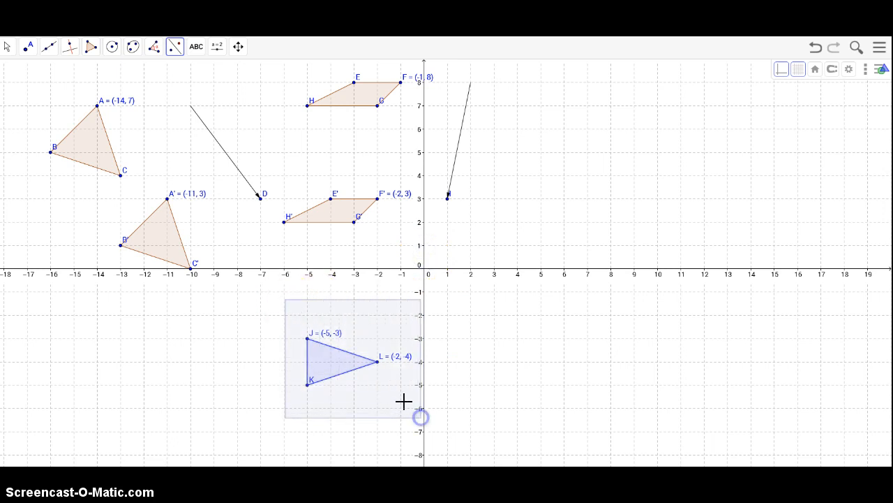
click(424, 424)
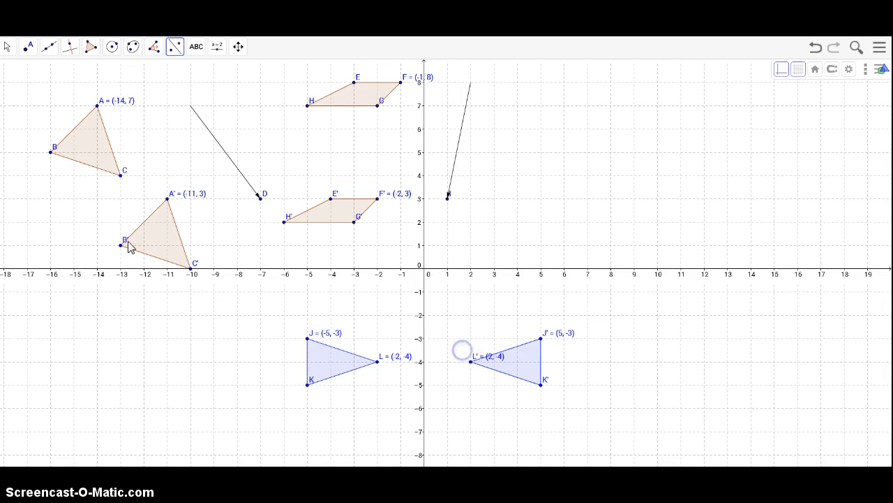
click(9, 49)
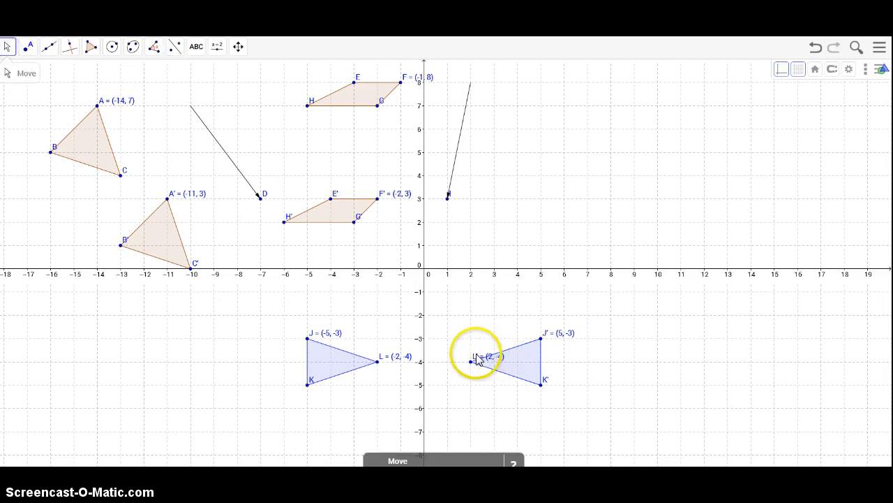
click(473, 356)
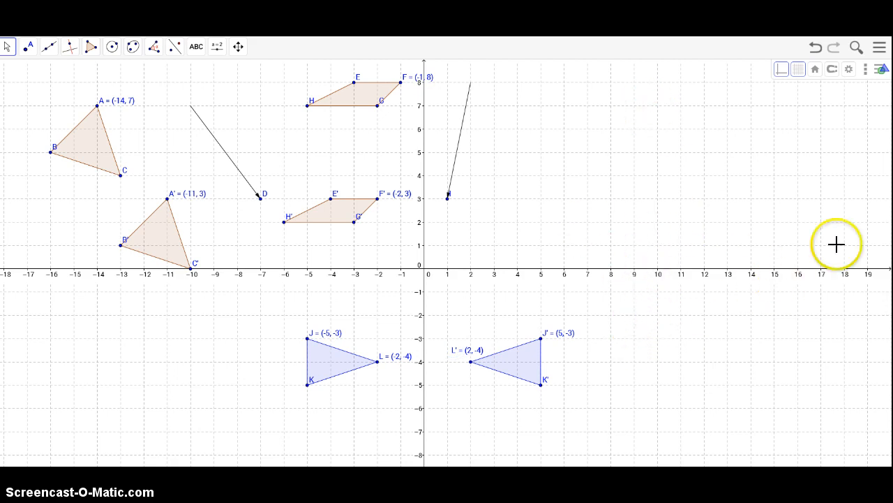
Step: Draw pentagon MNOPQ with vertices at (13, -4), (15, -4), (17, -5), (13, -7) and (11, -6)
click(90, 49)
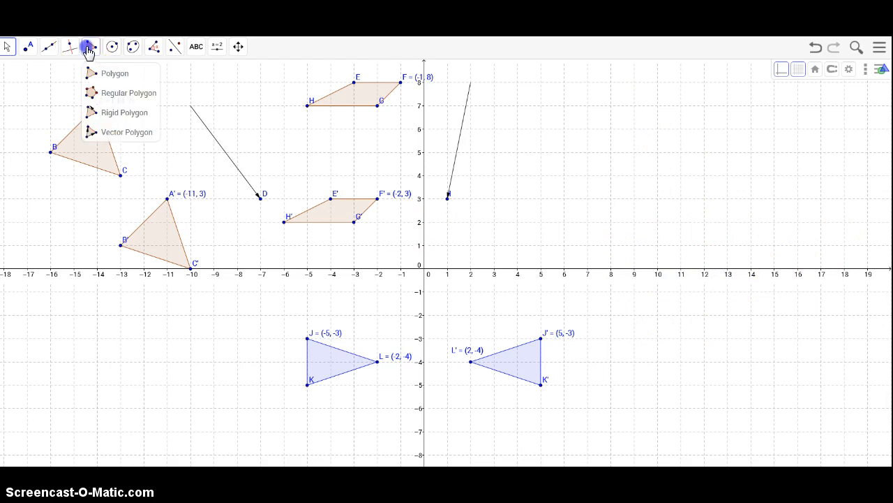
click(90, 76)
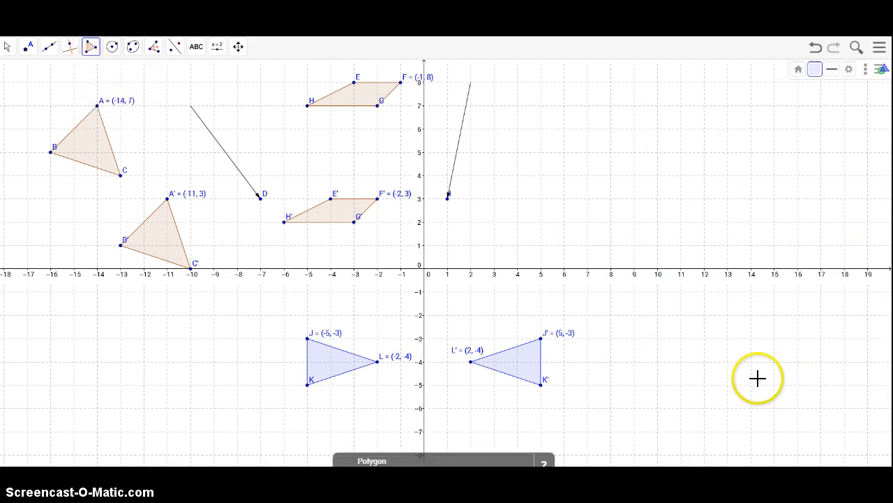
click(728, 361)
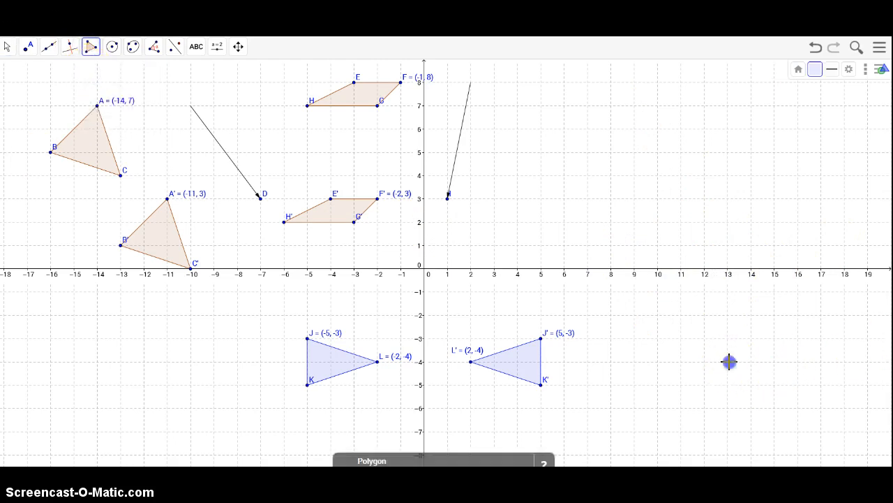
click(774, 361)
click(820, 382)
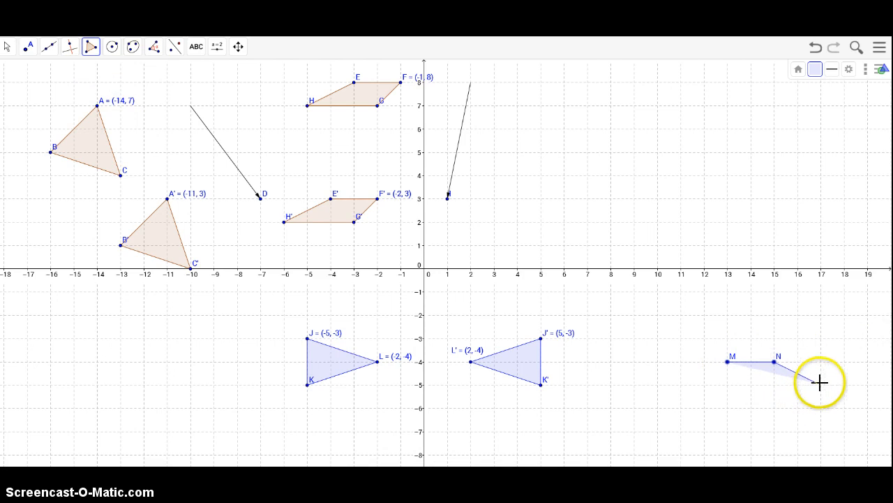
click(728, 430)
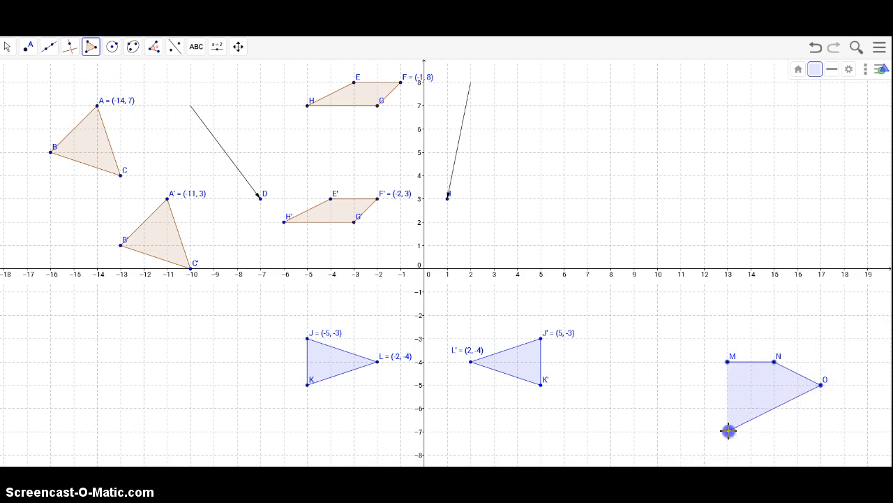
click(682, 409)
click(728, 362)
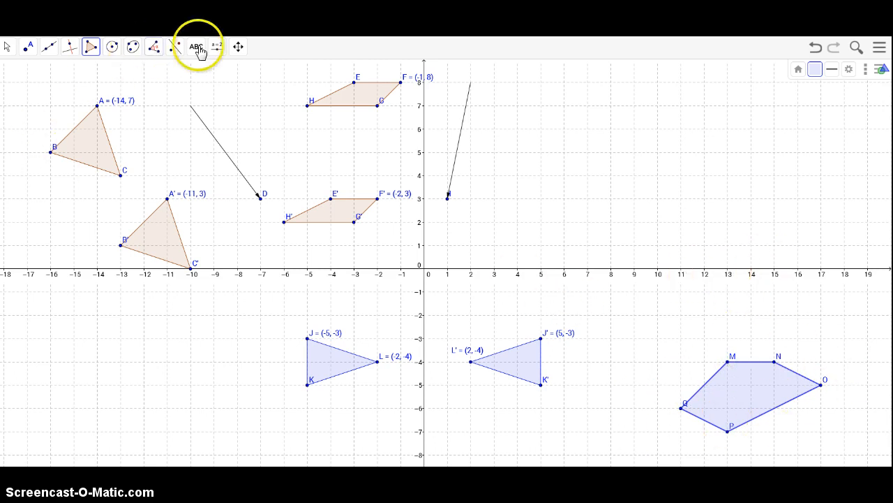
Step: Reflect pentagon MNOPQ about the x-axis
click(171, 53)
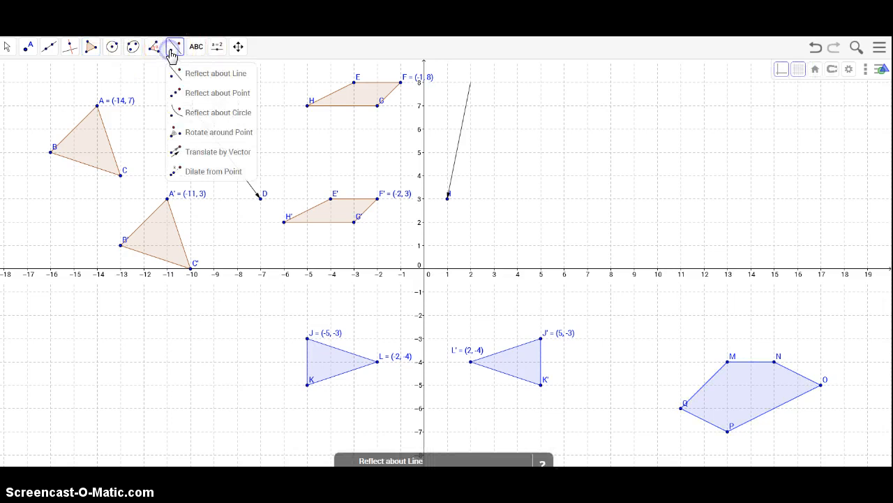
click(173, 73)
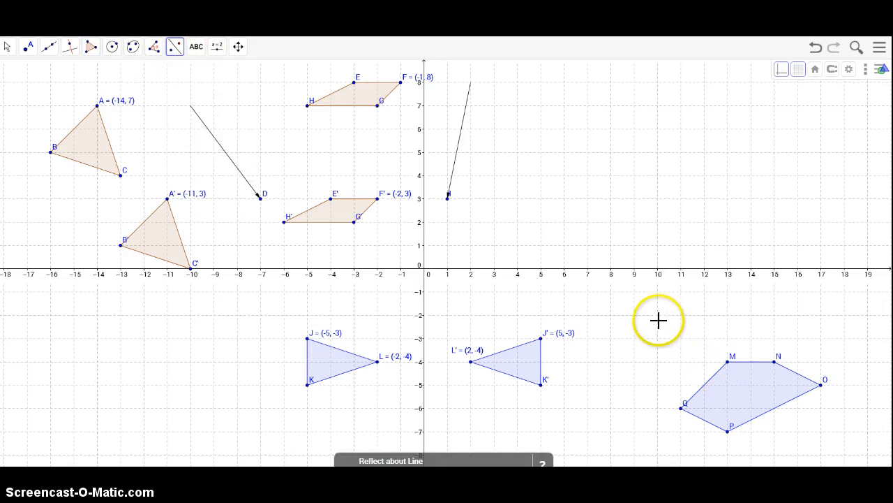
drag(657, 319, 859, 449)
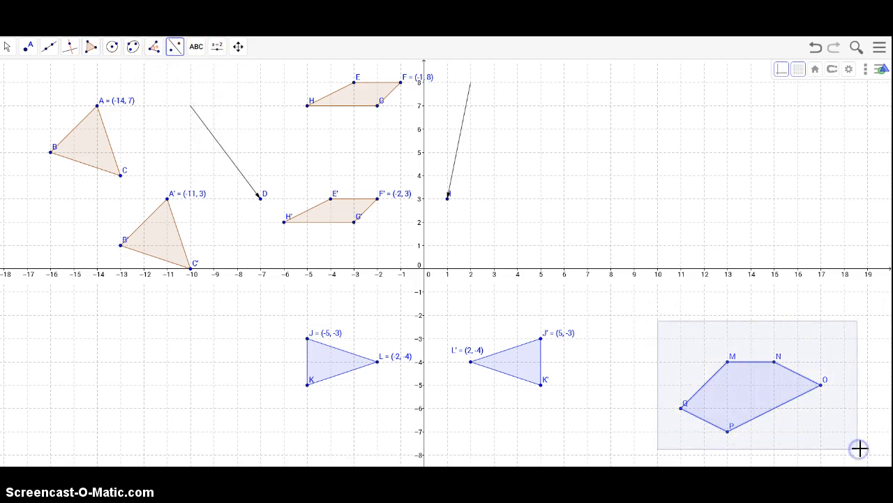
click(737, 272)
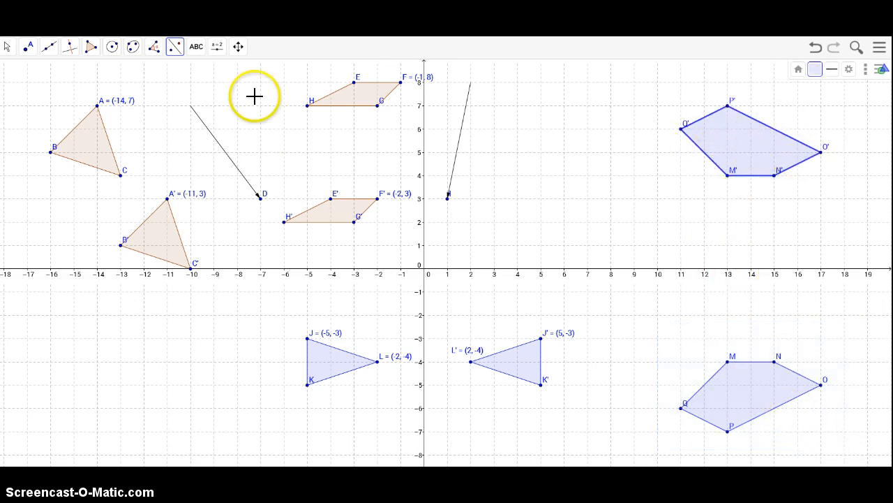
Step: Add a text label reading "Pre-image" and place it below pentagon MNOPQ
click(199, 54)
click(201, 73)
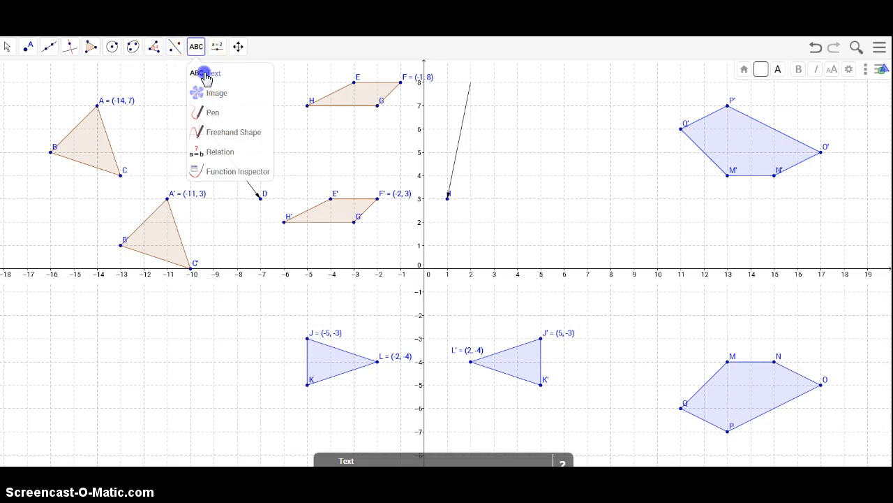
click(819, 445)
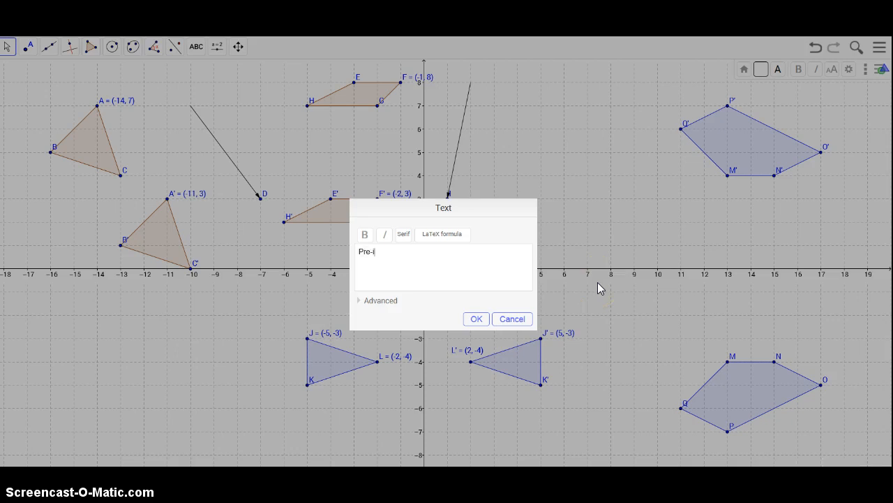
click(475, 319)
drag(850, 443, 784, 433)
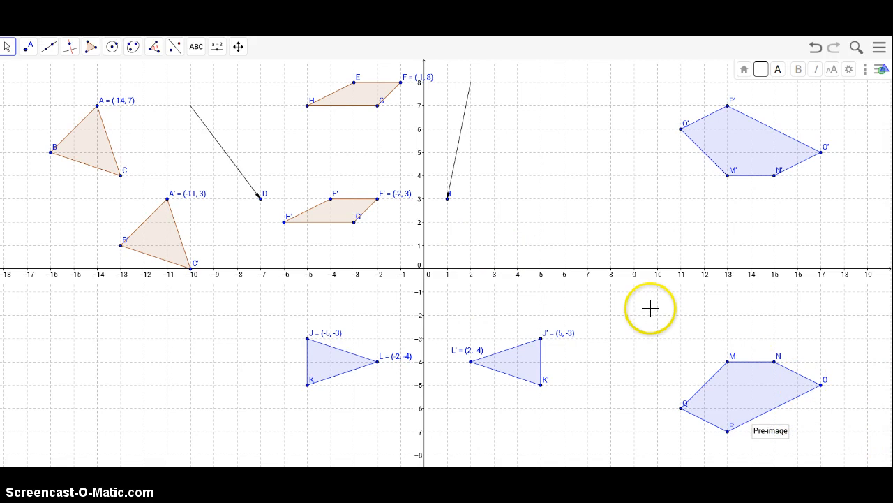
Step: Add a text label reading "Image" and place it below the reflected pentagon M'N'O'P'Q'
click(197, 50)
click(211, 74)
click(590, 210)
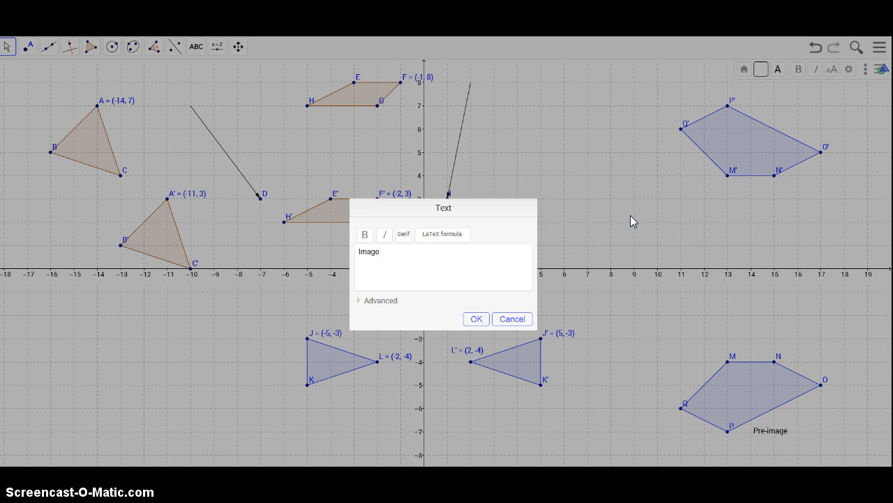
click(475, 320)
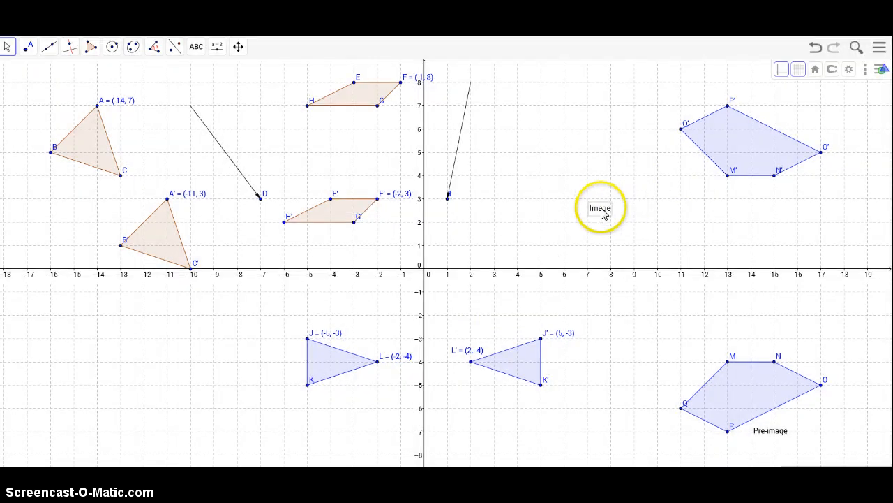
drag(604, 211, 689, 200)
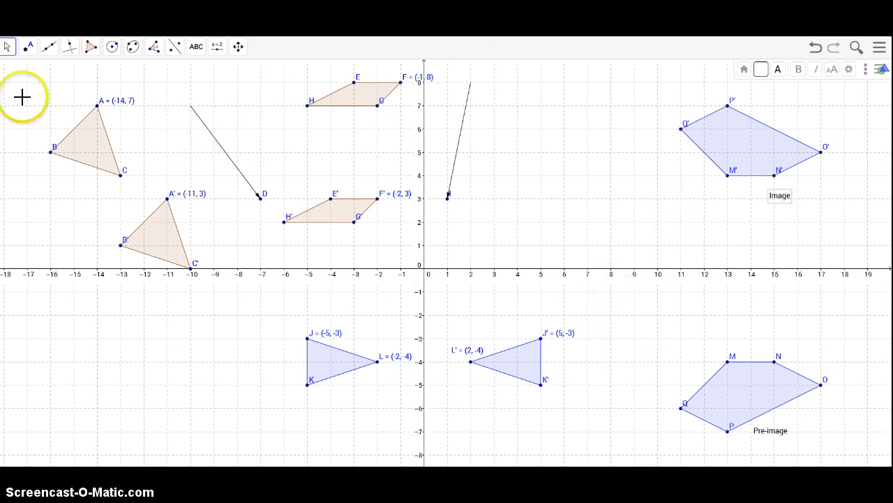
Step: Select the Reflect about Line tool for another reflection
click(177, 48)
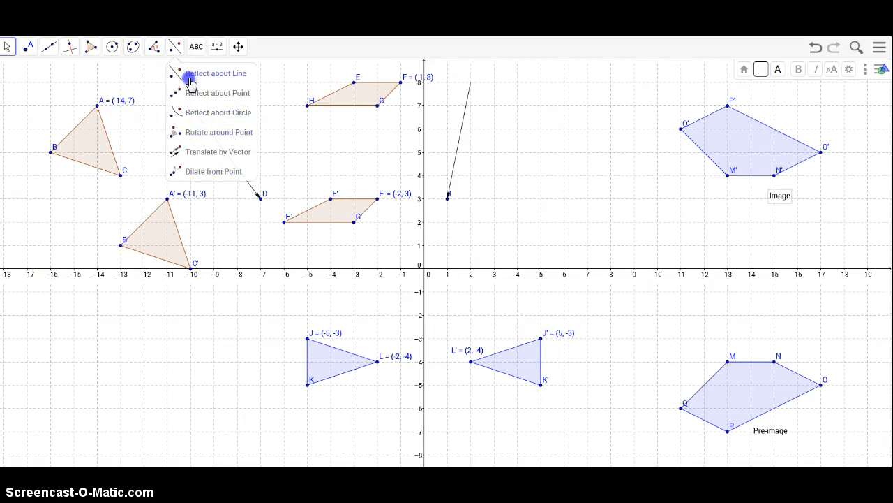
click(190, 81)
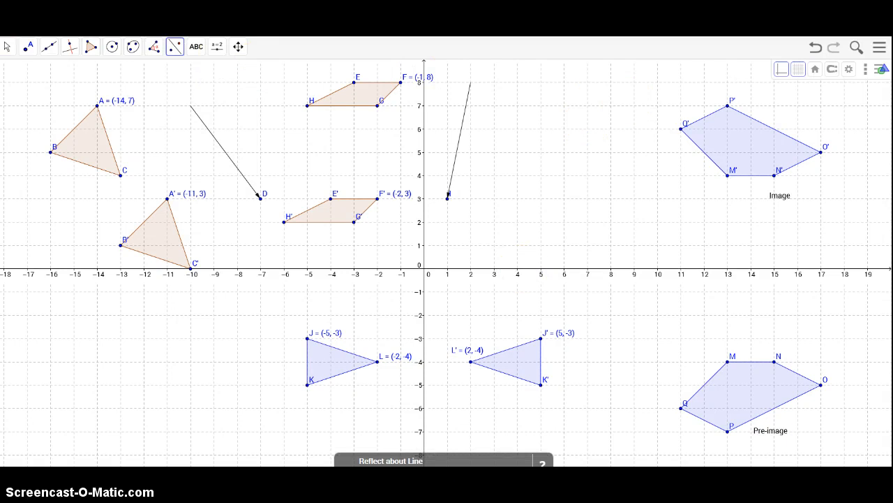